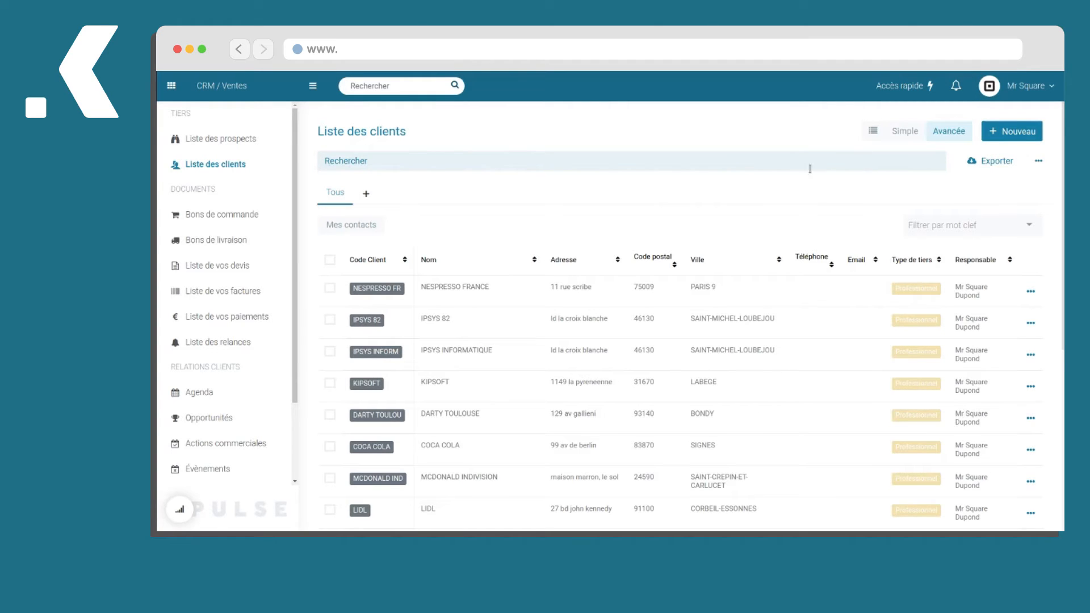
- Search the client list for "ipsys"
left_click(424, 155)
type("ipsys")
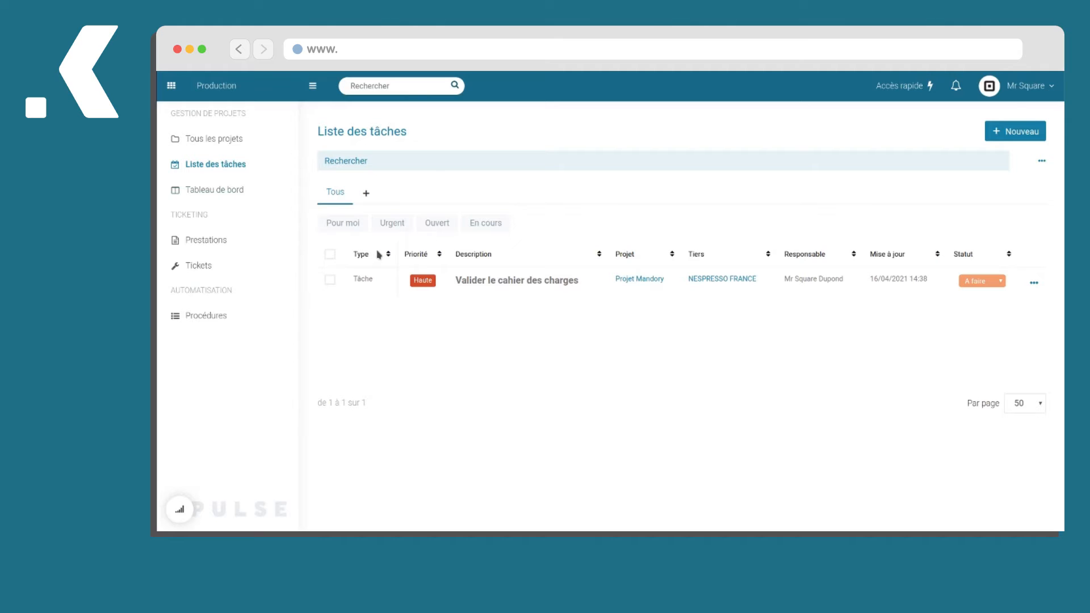
- Apply the Pour moi and Urgent quick filters to the task list, and switch Pour moi back off
left_click(342, 231)
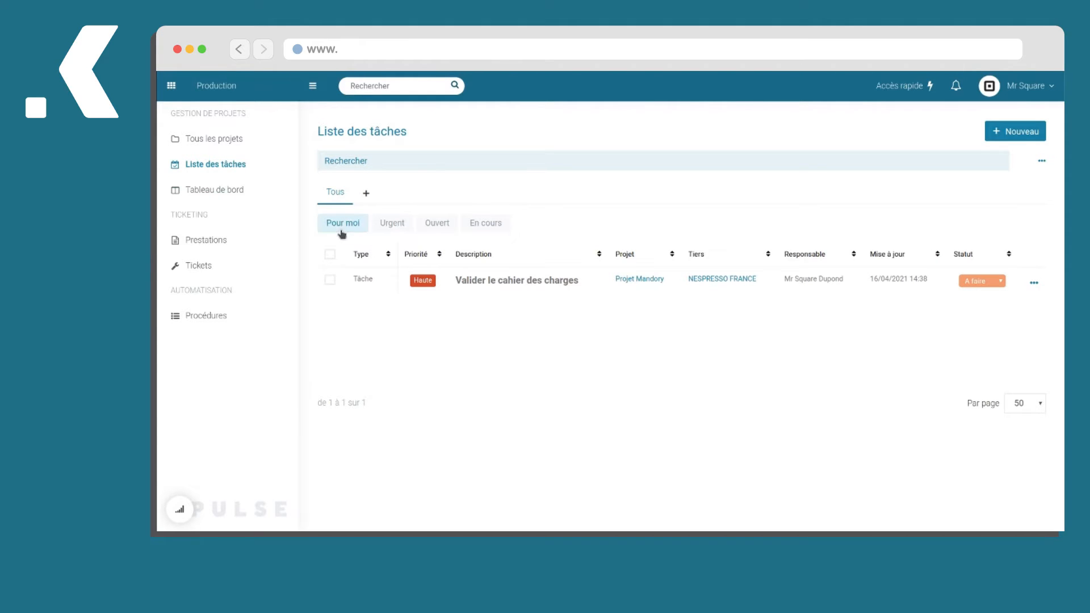
left_click(390, 227)
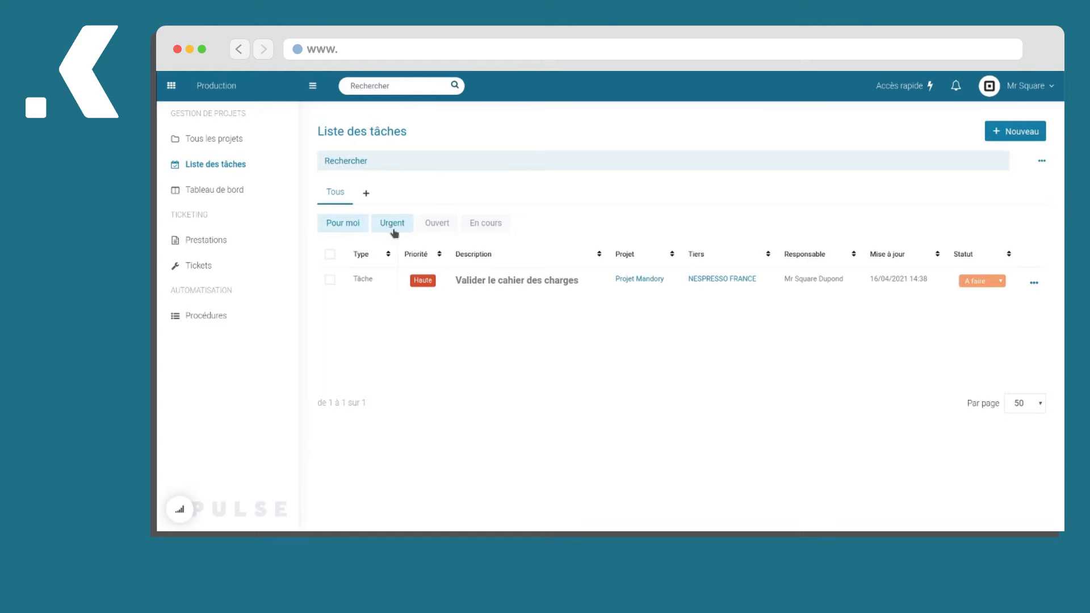
left_click(344, 227)
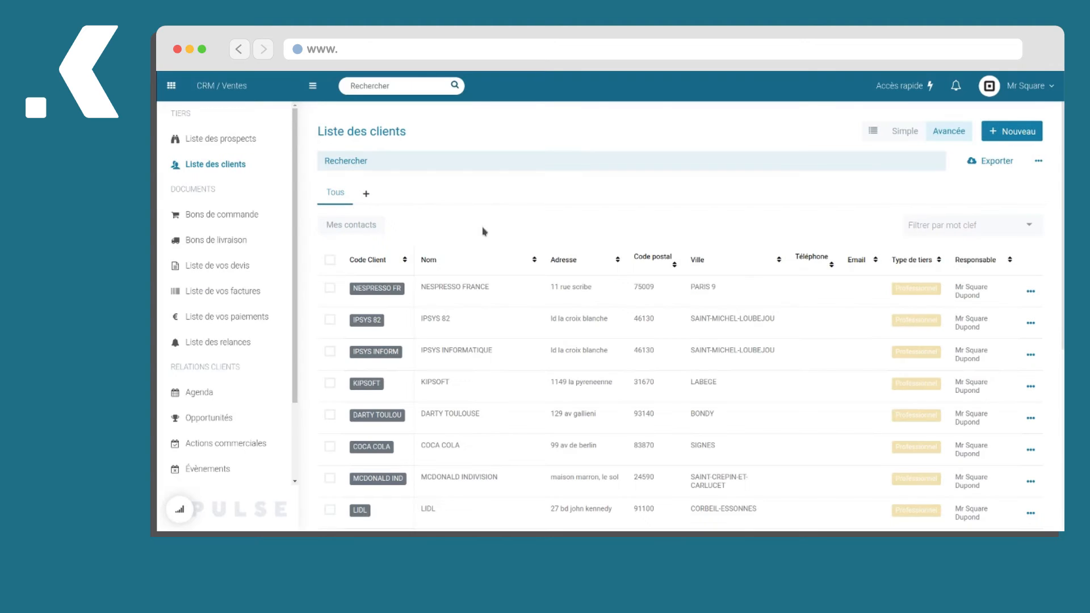
- Filter the client list by the keywords Offre janvier and Grande distri, and clear the keyword filter
left_click(954, 232)
left_click(940, 249)
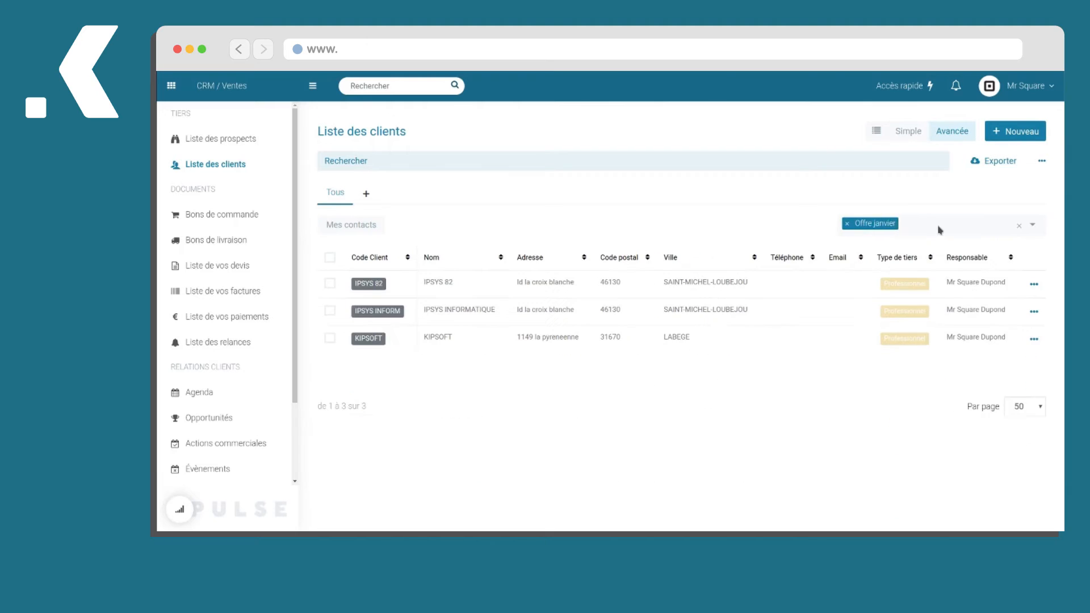
left_click(940, 229)
left_click(912, 288)
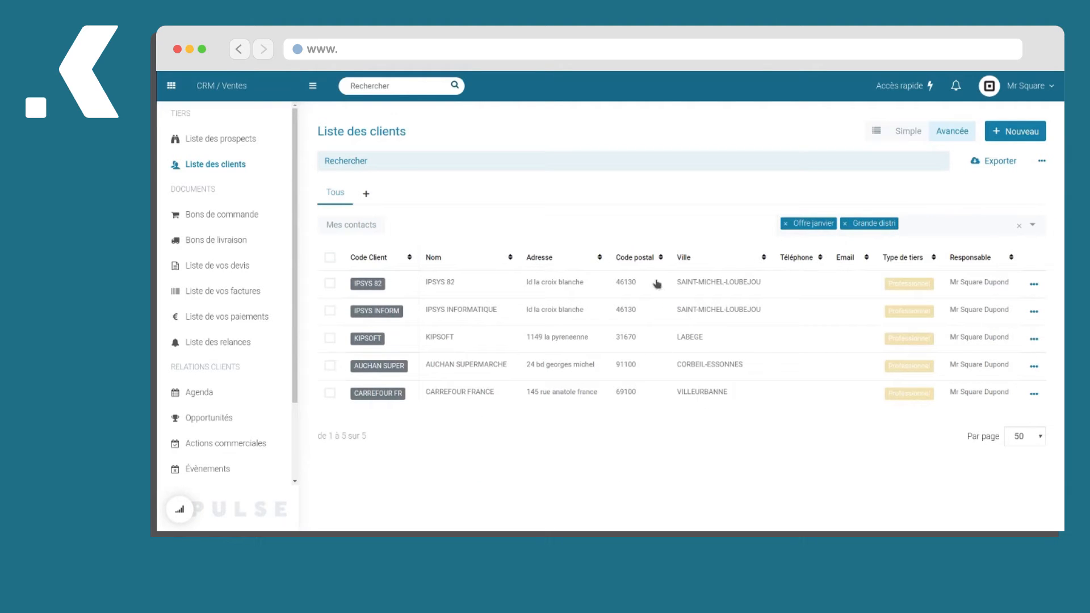
left_click(1019, 227)
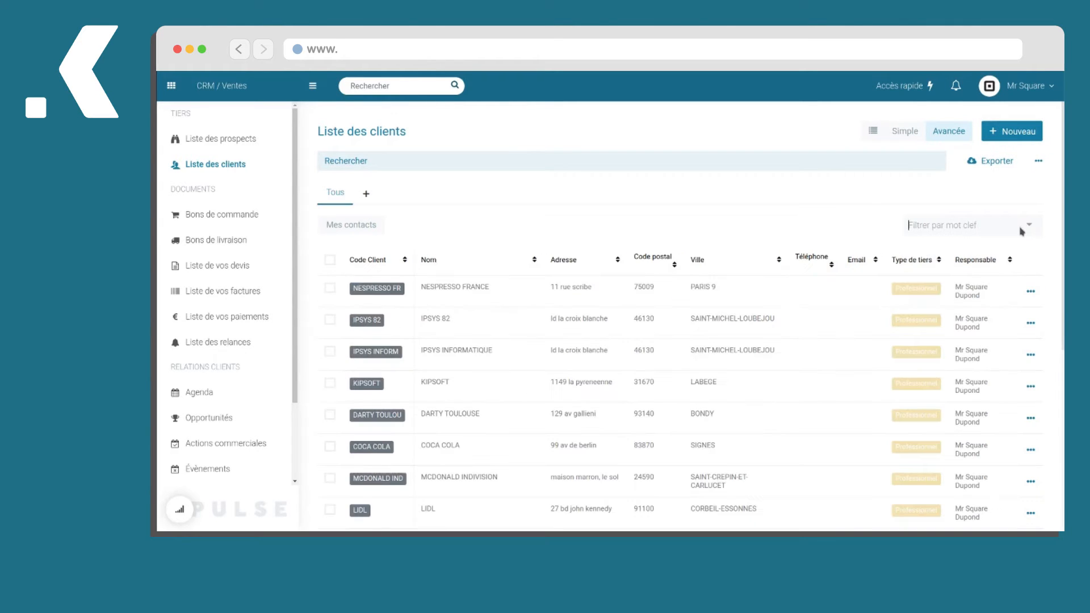
- Open the NESPRESSO FRANCE entry in the client list and the row actions of IPSYS INFORMATIQUE
scroll(759, 199, "down", 1)
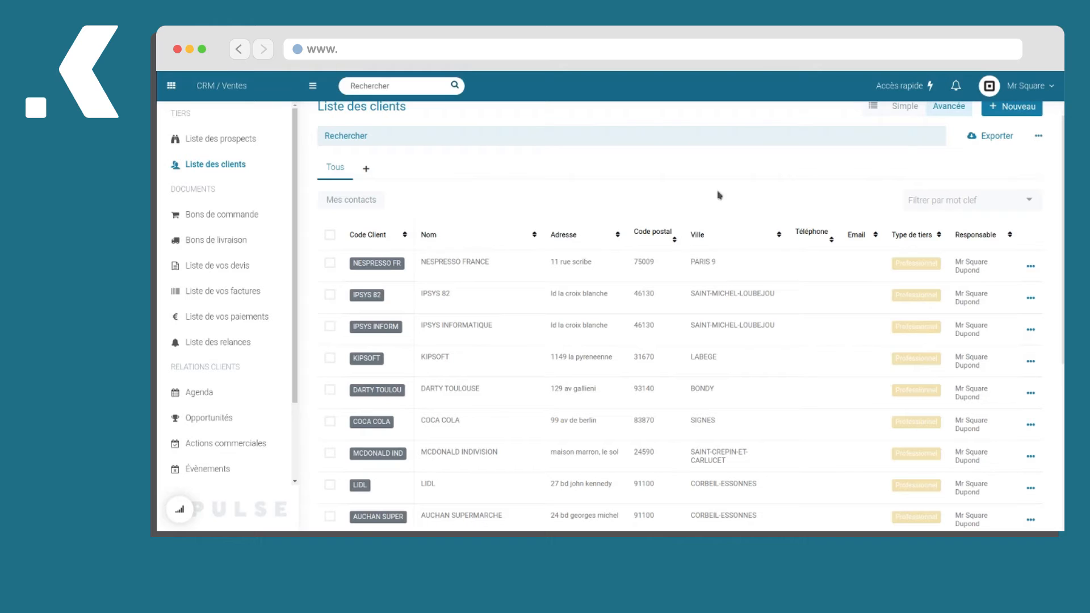
left_click(454, 264)
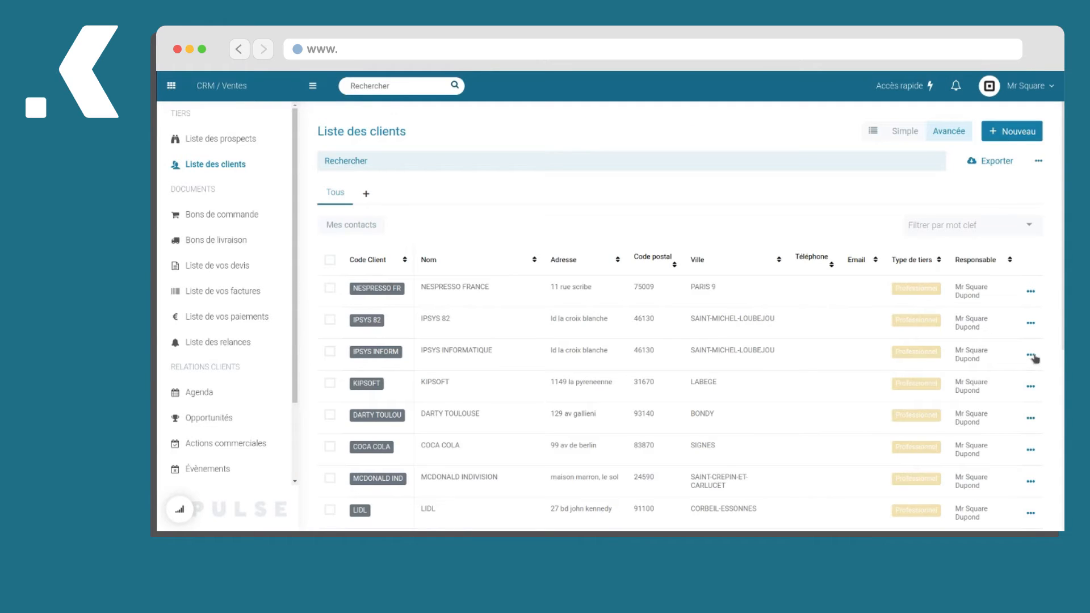
left_click(1031, 356)
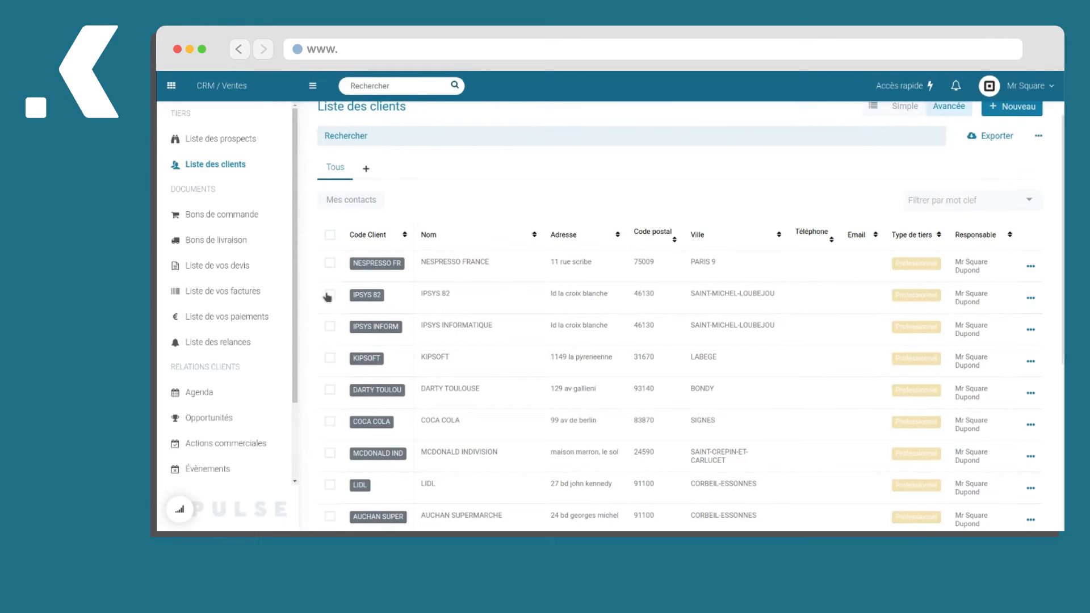
- Select the clients IPSYS 82 and IPSYS INFORMATIQUE, and extend the selection to the whole list
left_click(329, 295)
left_click(330, 327)
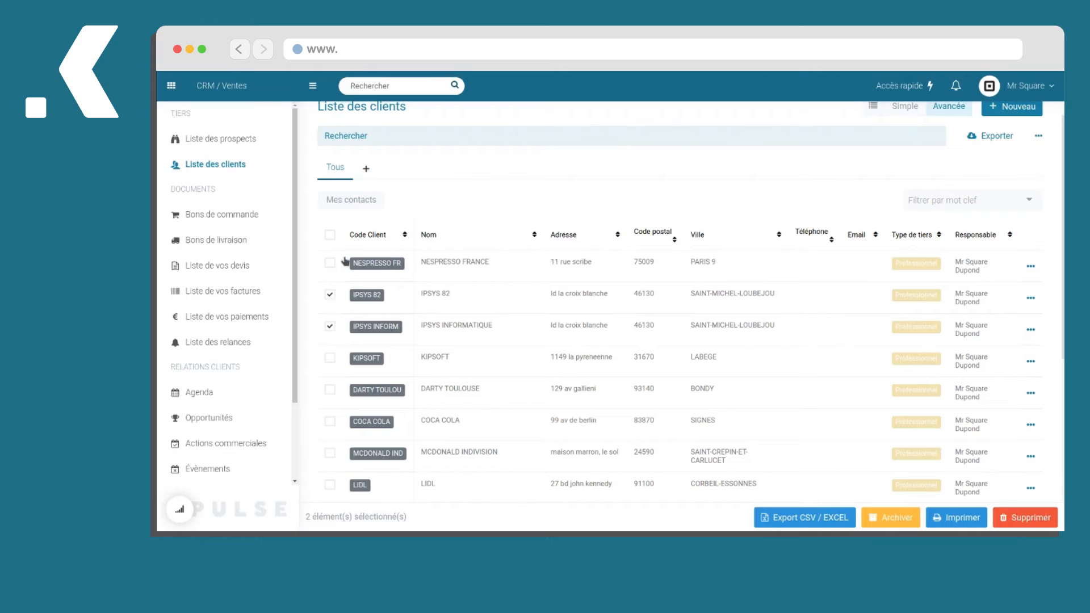
left_click(329, 235)
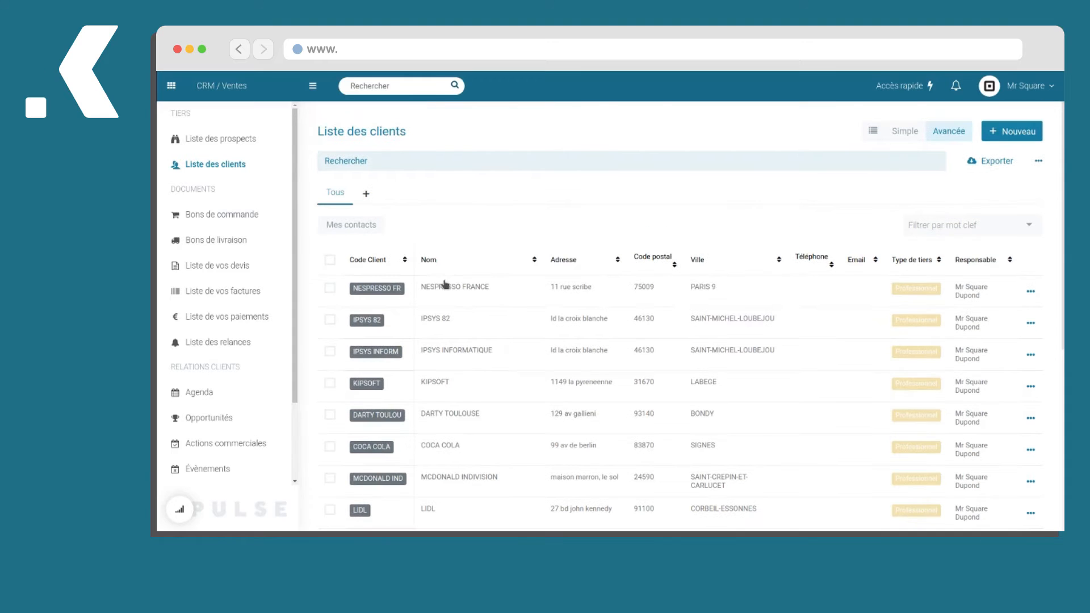
- Sort the client list by Nom, and re-sort it by Adresse
left_click(430, 262)
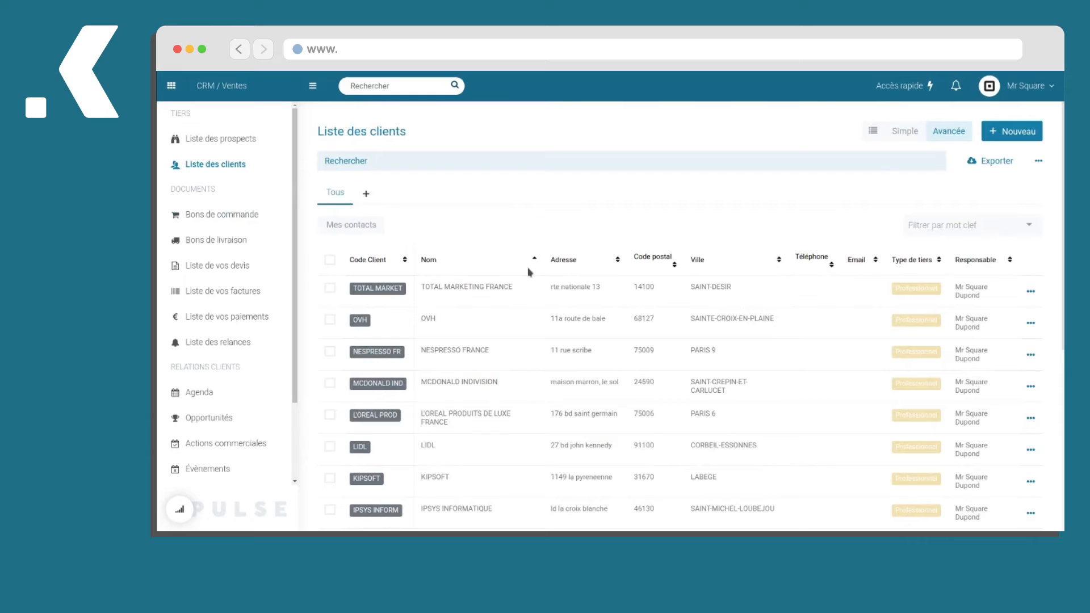
left_click(554, 260)
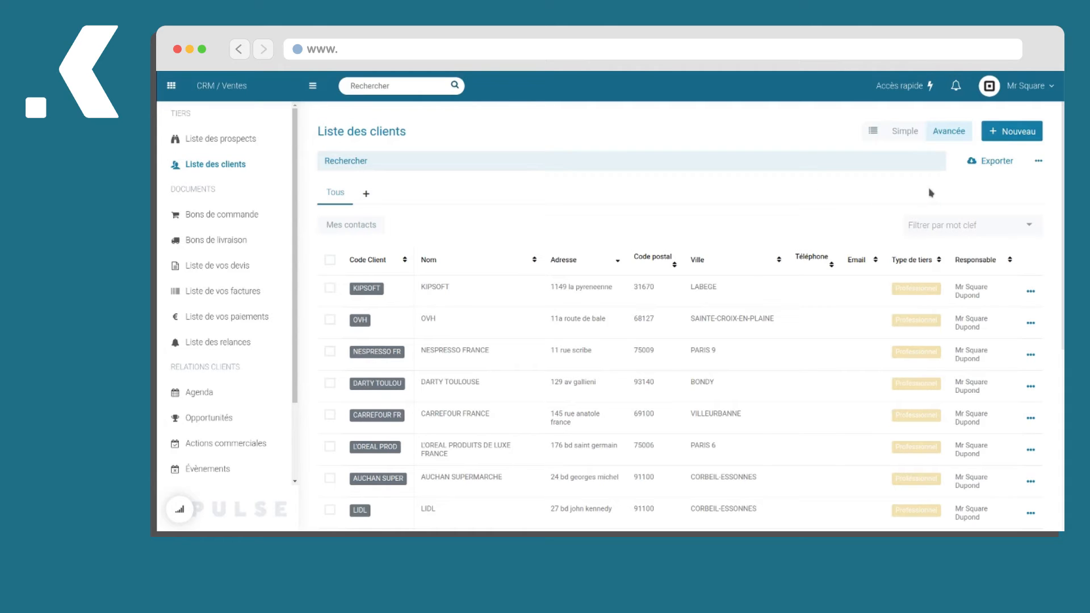
- Filter the client list by the Ville value "labege" using the advanced filters, and reset the filters
left_click(1039, 163)
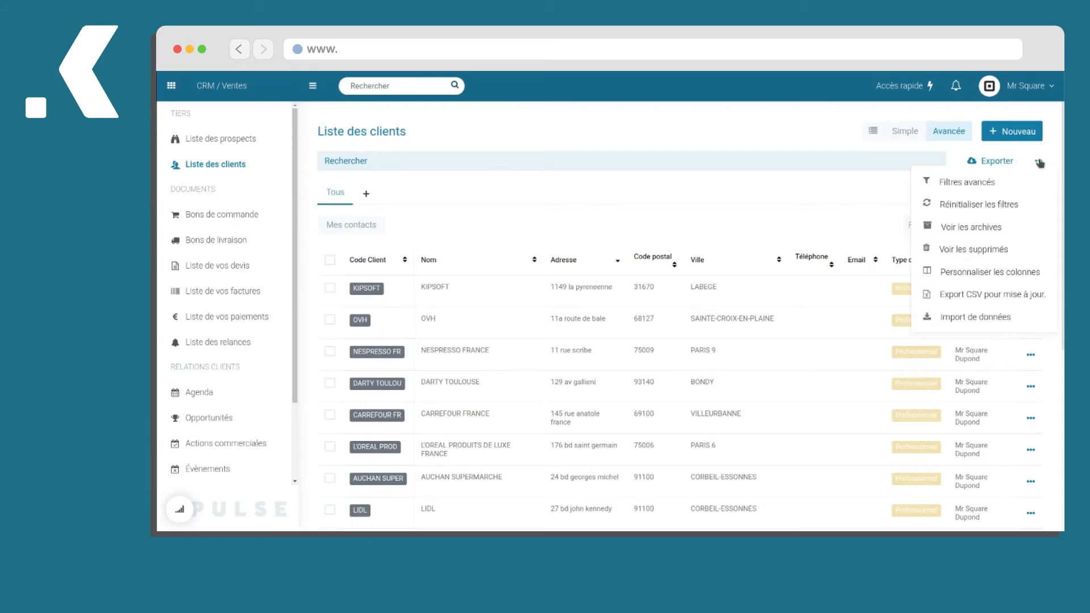
left_click(975, 188)
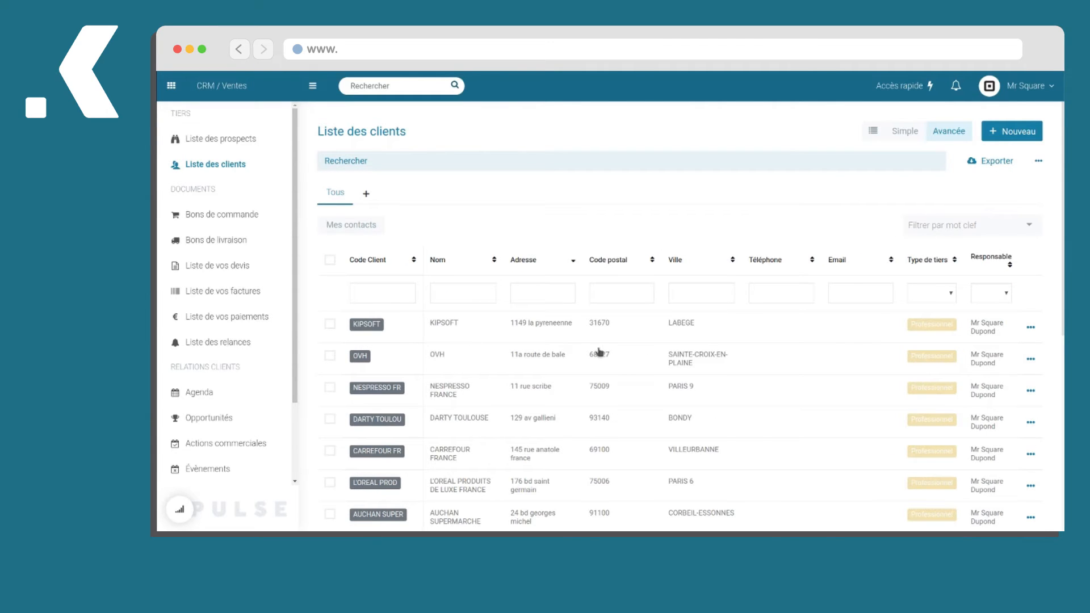
left_click(716, 292)
type("labege")
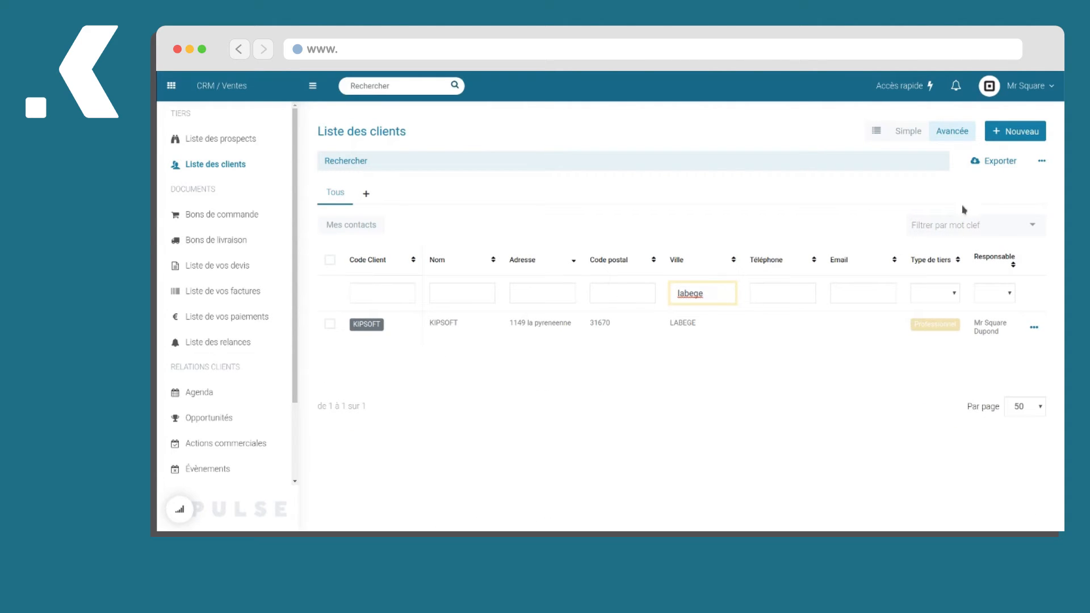
left_click(1042, 162)
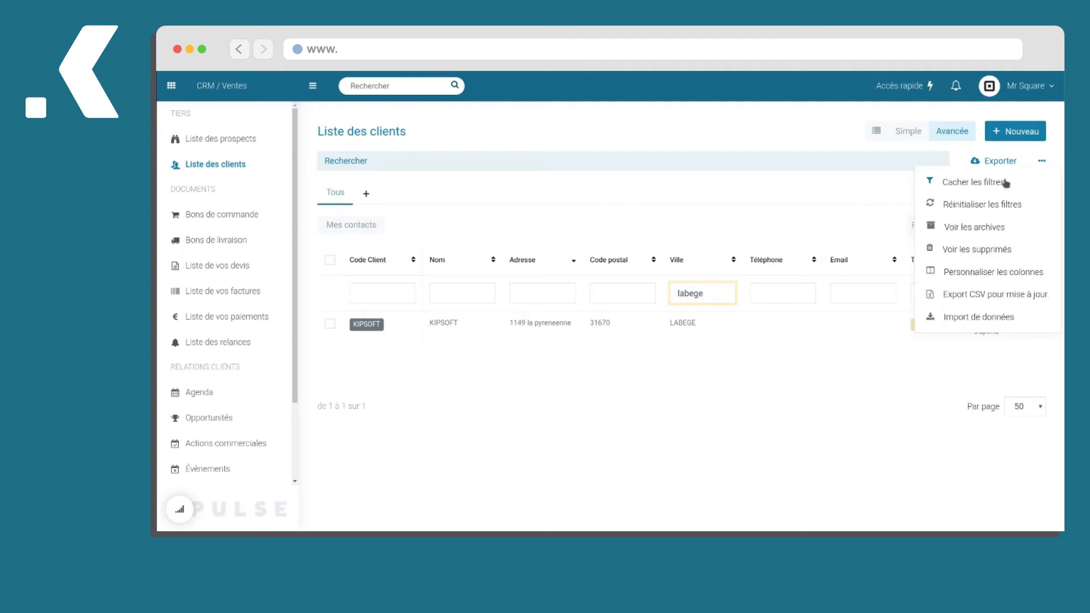
left_click(980, 205)
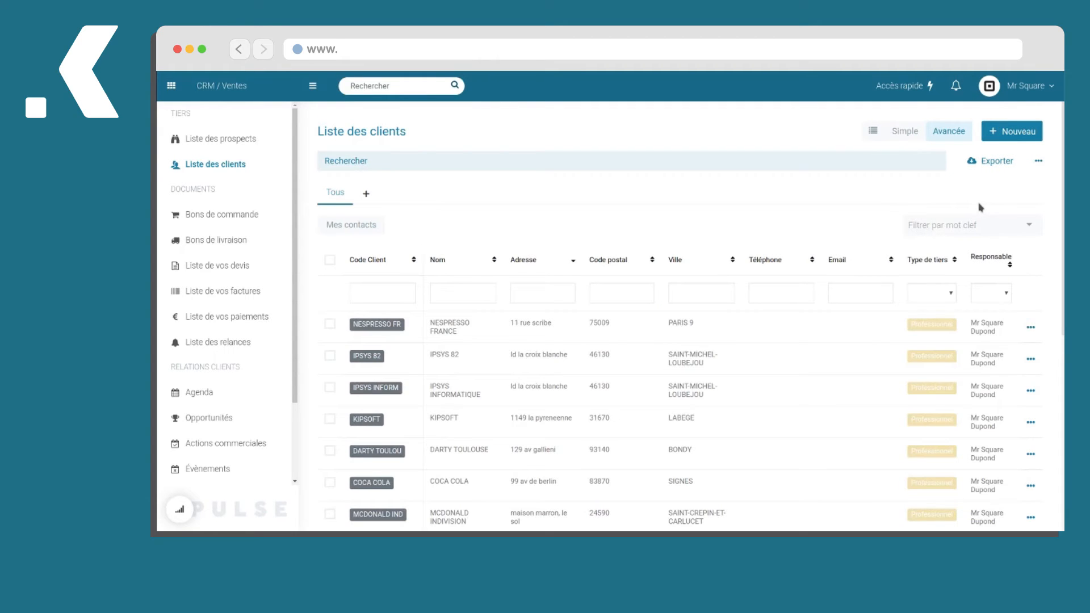
- Display the archived clients in the list, and the deleted ones
left_click(1038, 161)
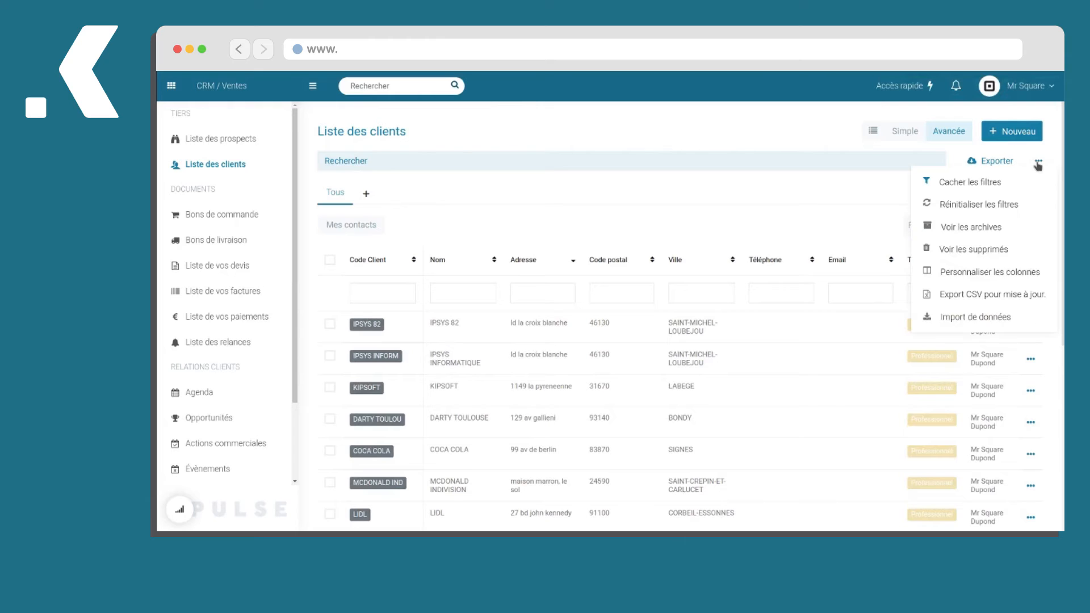
left_click(955, 230)
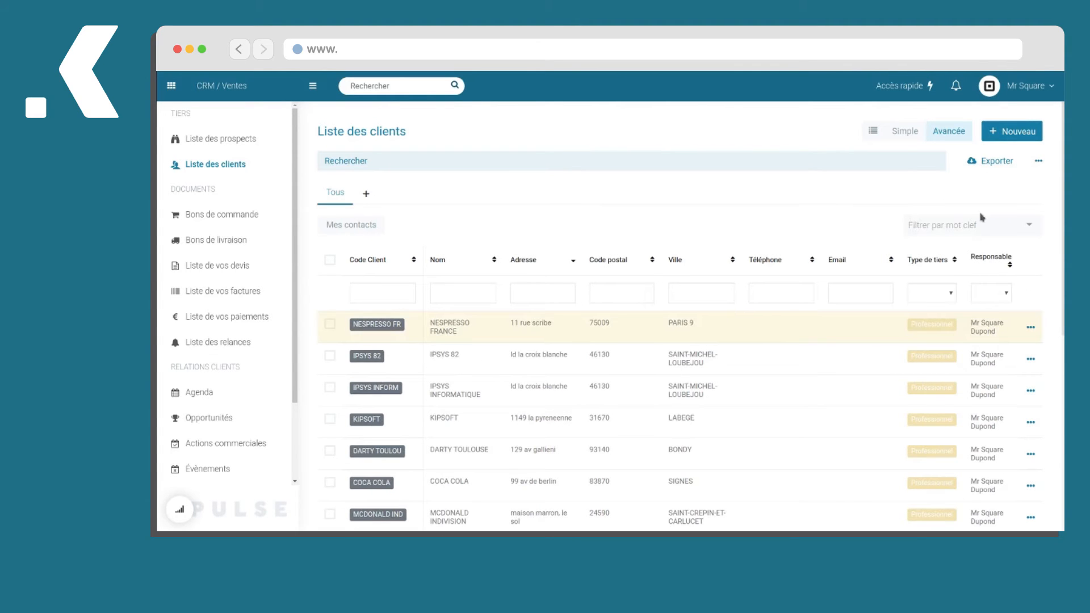
left_click(1038, 161)
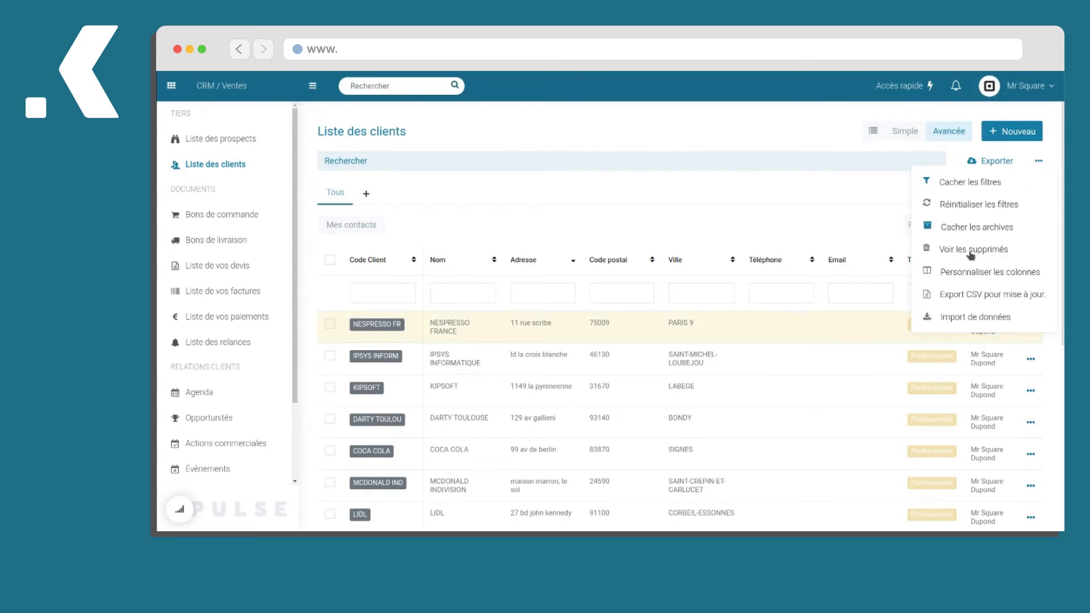
left_click(970, 251)
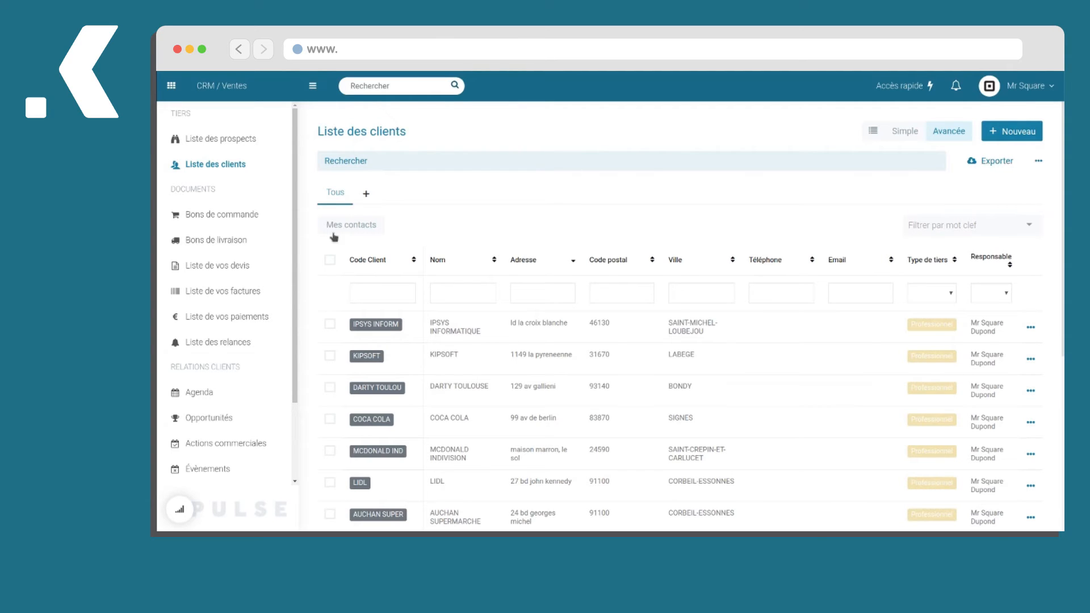
- Customize the client list columns by removing Téléphone and Email
left_click(1038, 161)
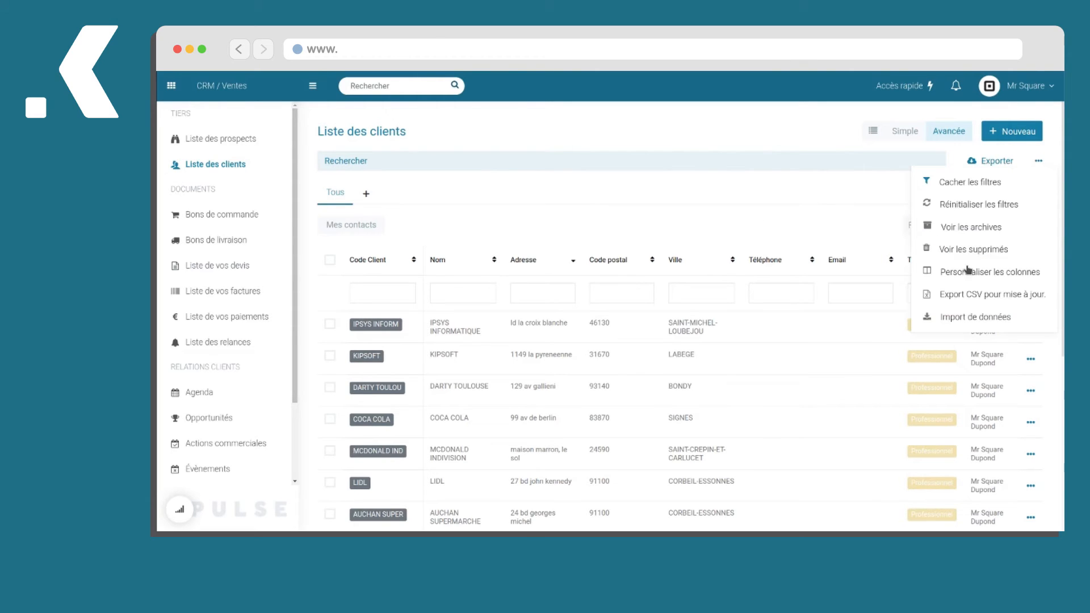
left_click(981, 276)
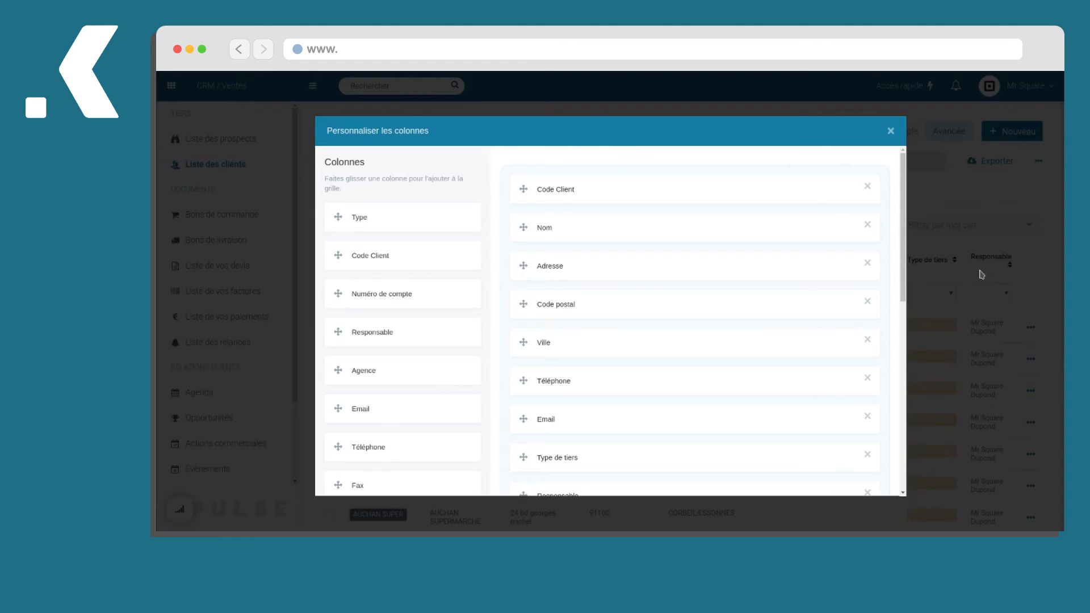
scroll(421, 195, "down", 2)
scroll(420, 309, "down", 2)
scroll(443, 236, "up", 3)
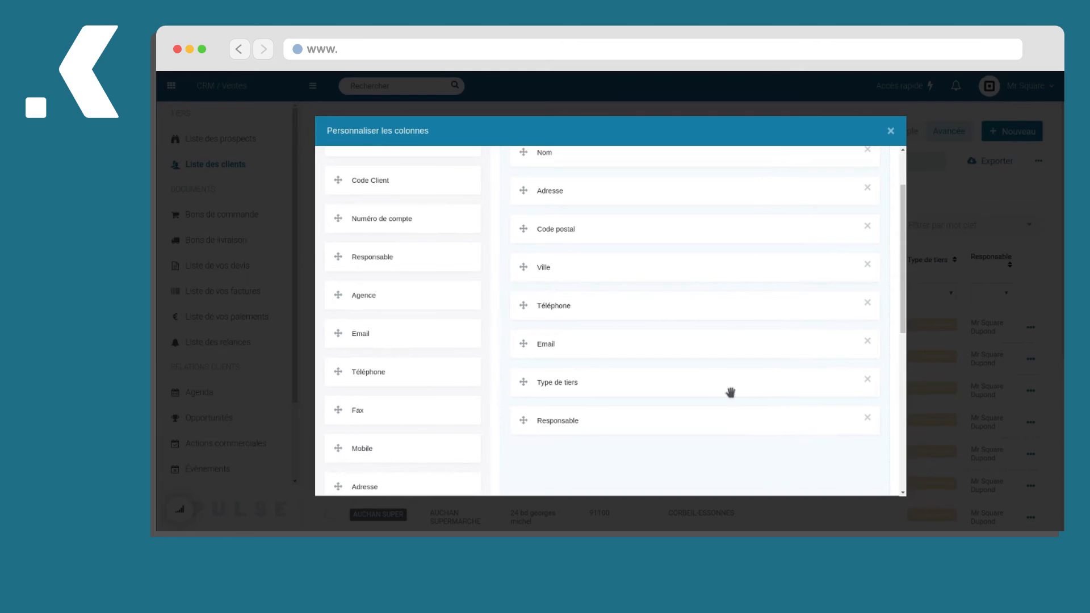
left_click(868, 304)
left_click(867, 304)
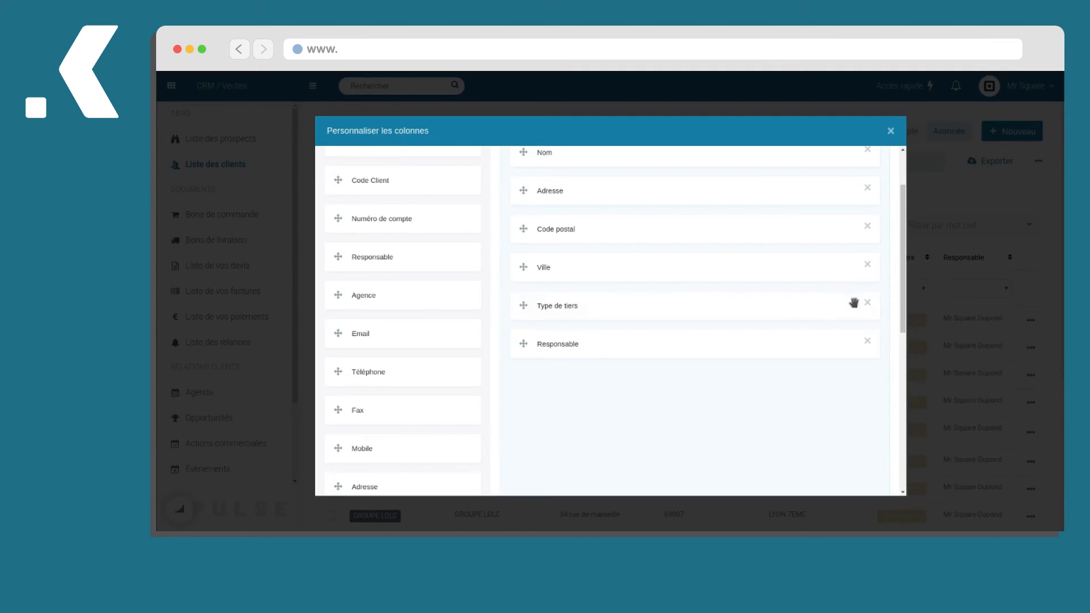
- Add the Observations column to the client list and place it between Code postal and Ville
scroll(407, 357, "down", 3)
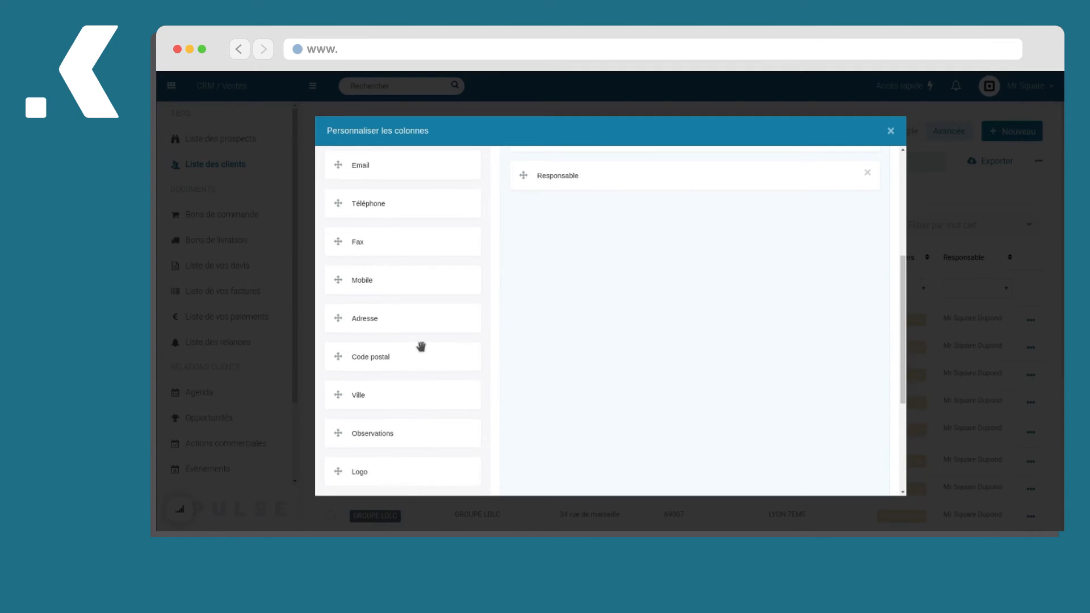
left_click_drag(367, 435, 641, 357)
left_click_drag(672, 294, 658, 305)
scroll(647, 340, "up", 5)
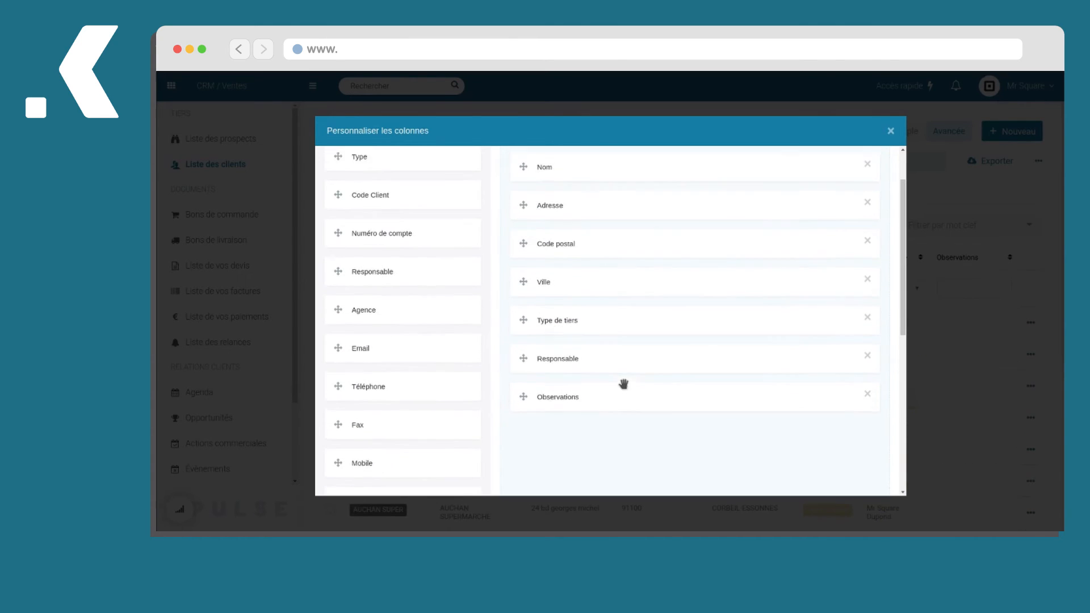
left_click_drag(559, 443, 593, 317)
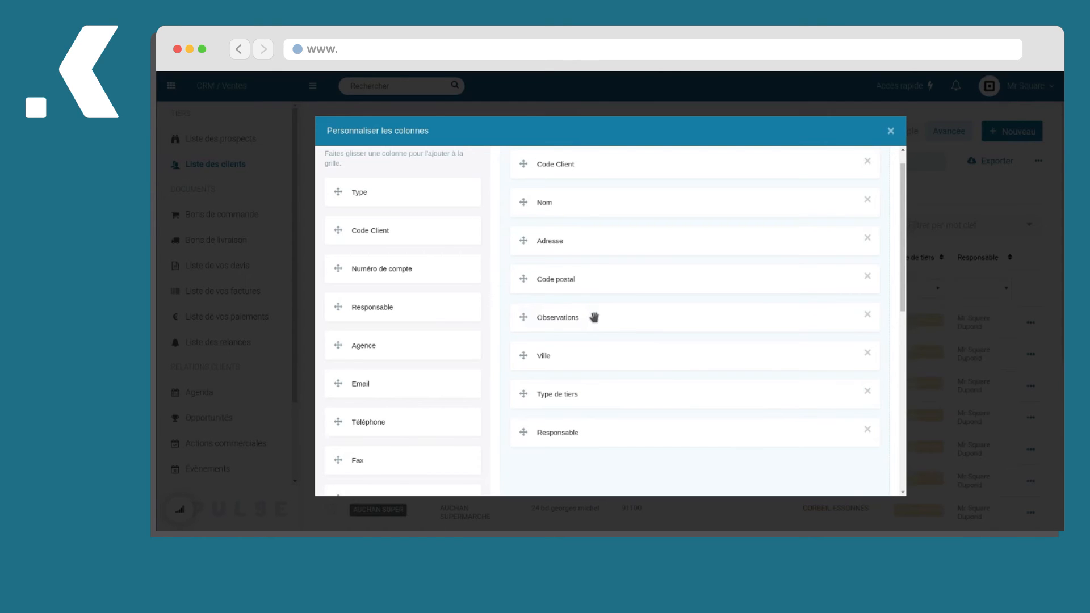
left_click(890, 132)
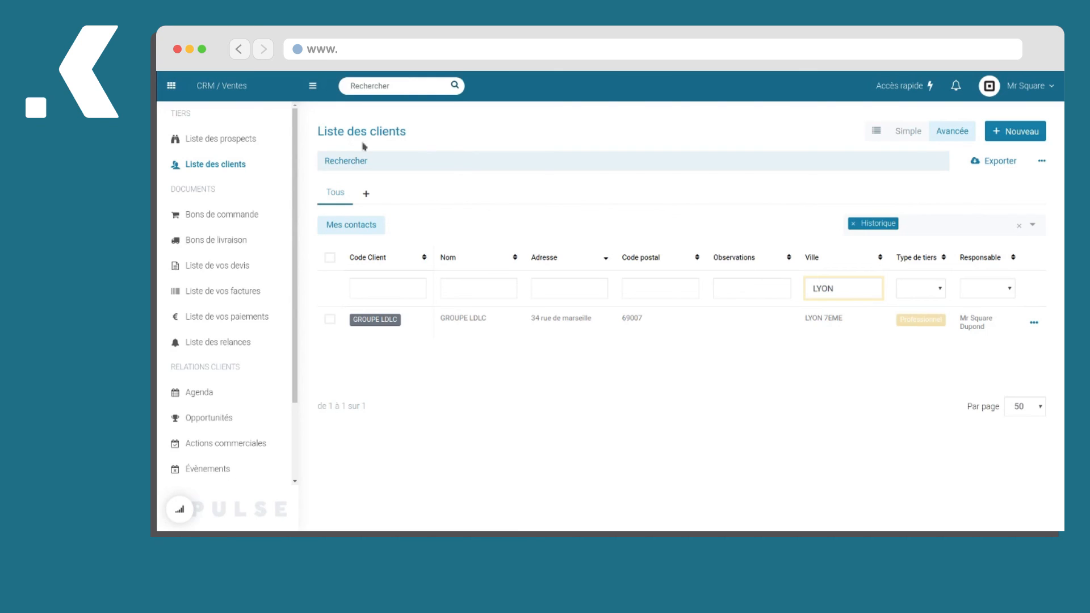
- Save the current client filter under the name "Lyon Historique"
left_click(365, 192)
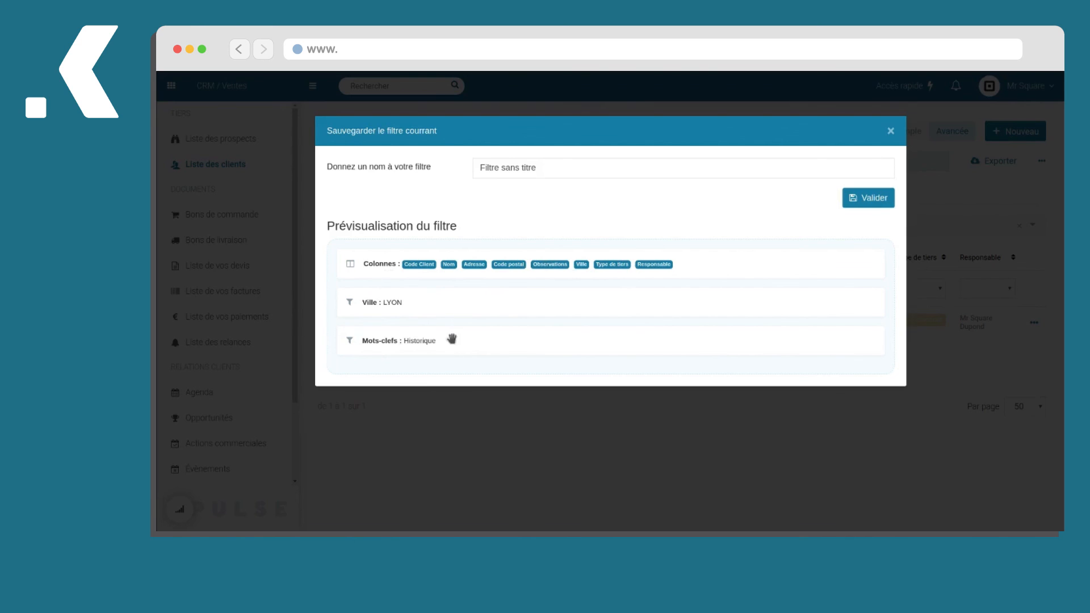
triple_click(560, 166)
left_click(874, 198)
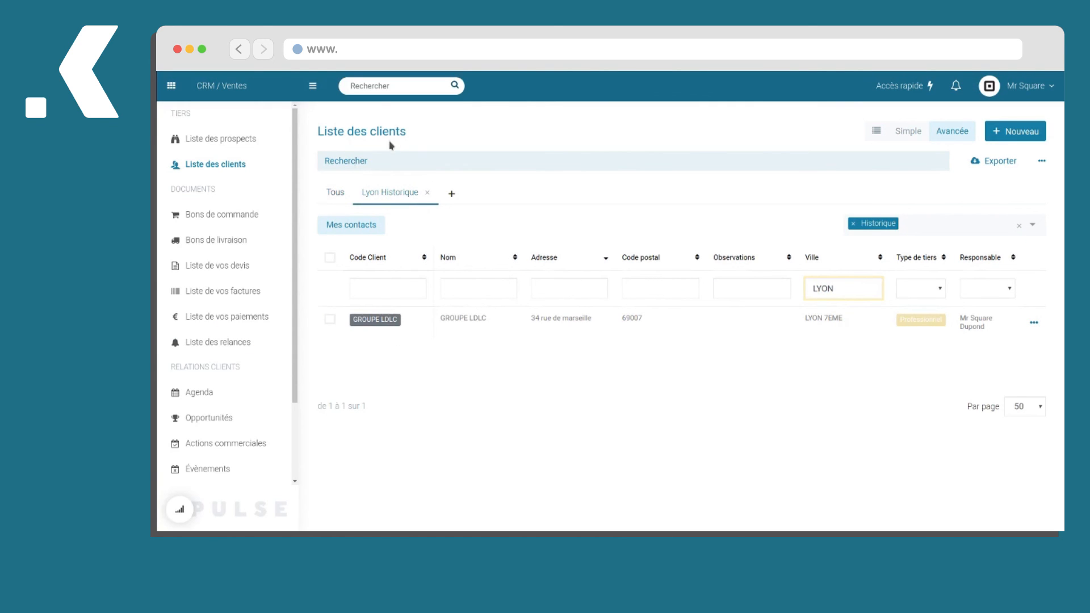
- Switch to the Tous view and back to Lyon Historique, and delete that saved filter
left_click(329, 191)
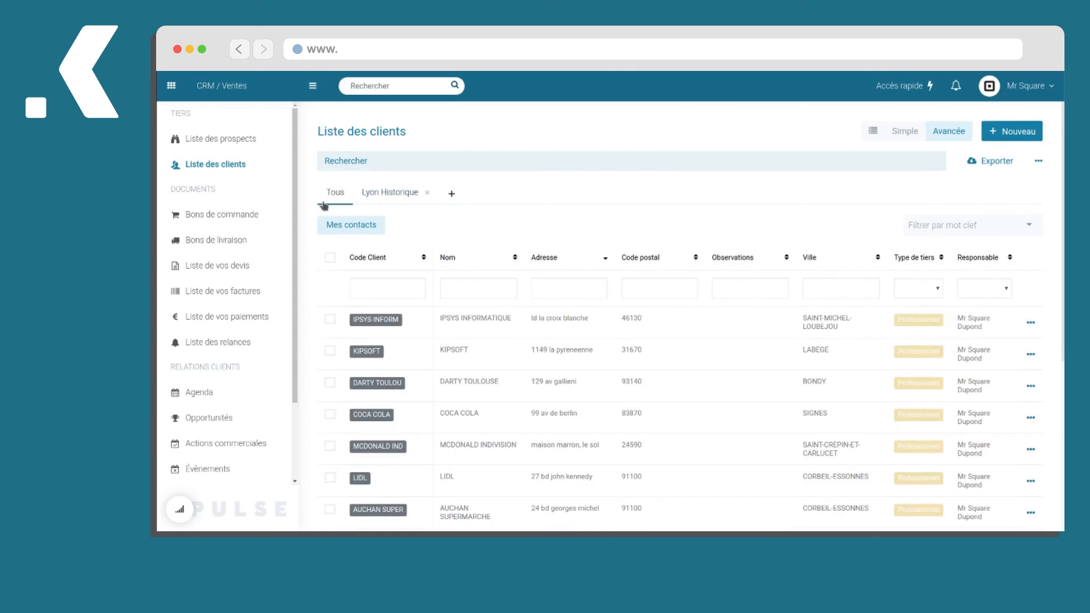
left_click(379, 197)
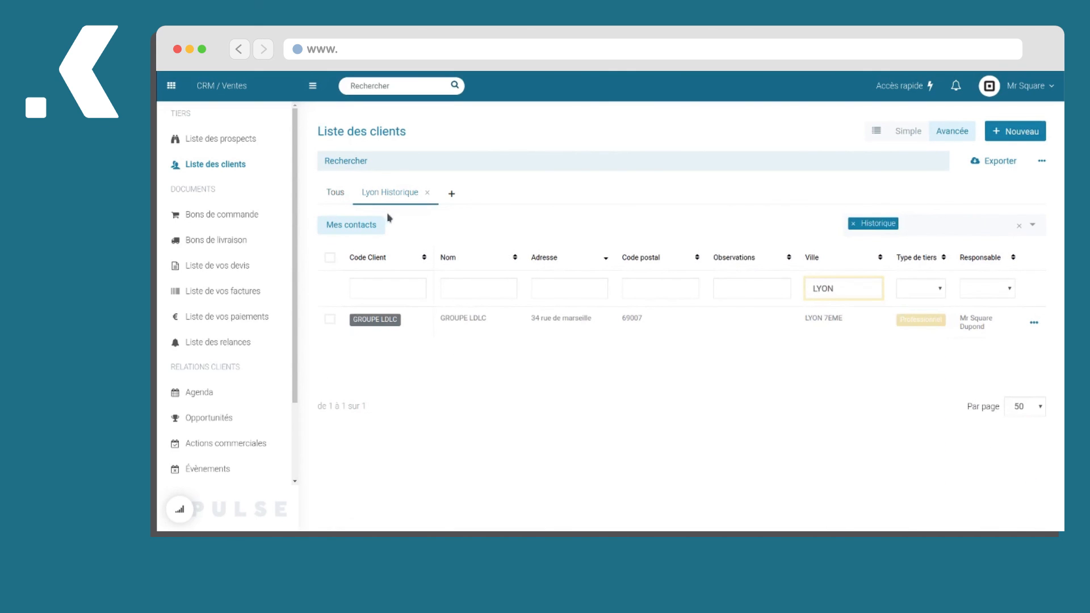
left_click(427, 194)
left_click(811, 199)
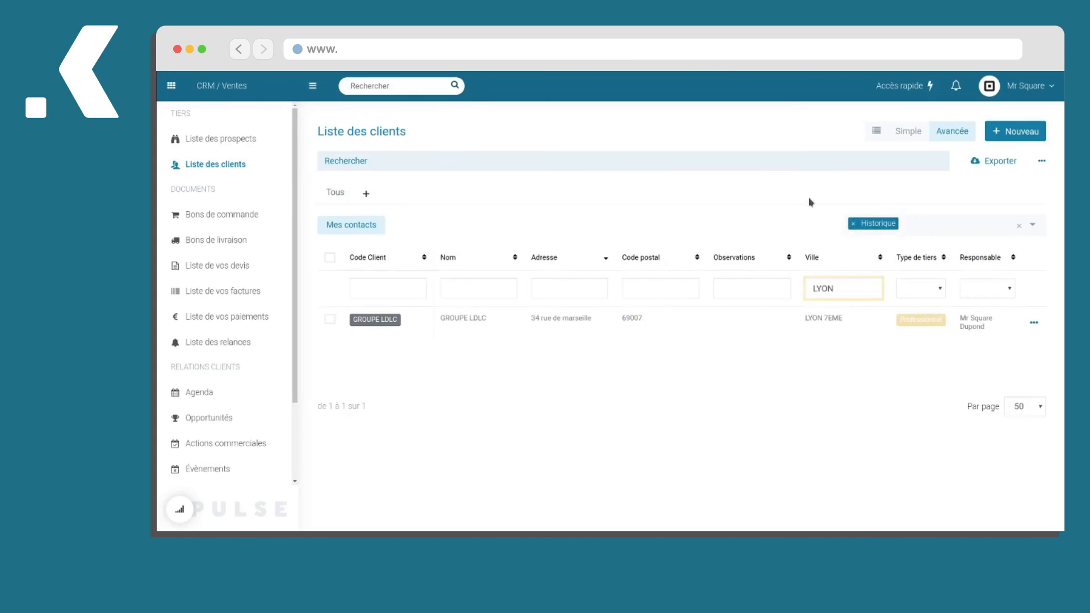